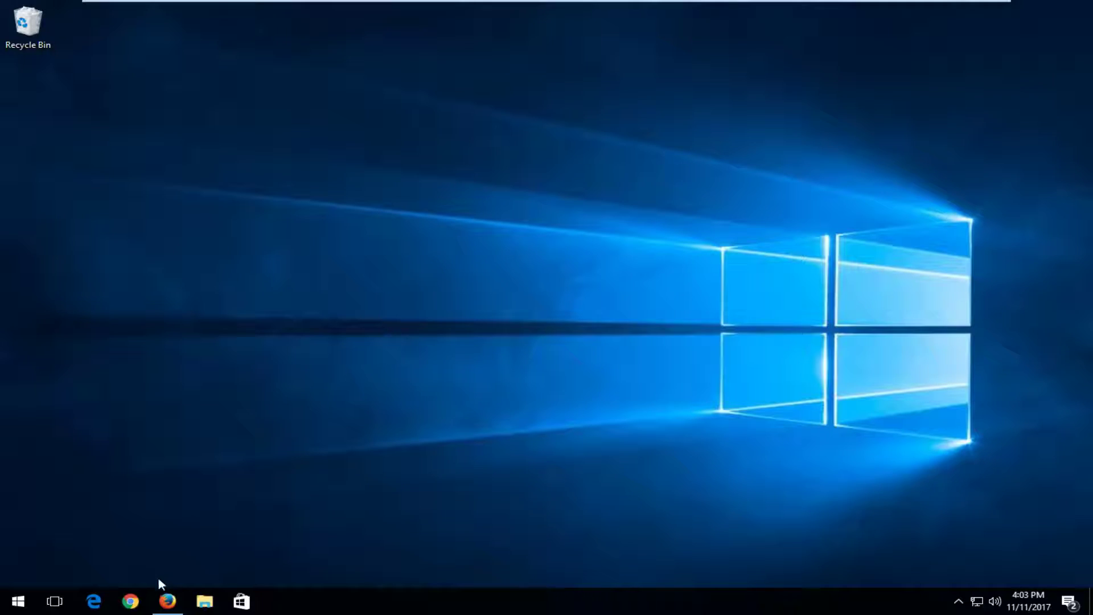
# Restore Firefox and scroll back to the top of the PIXMA MX922 support page.
pyautogui.click(168, 601)
pyautogui.scroll(3, 193, 342)
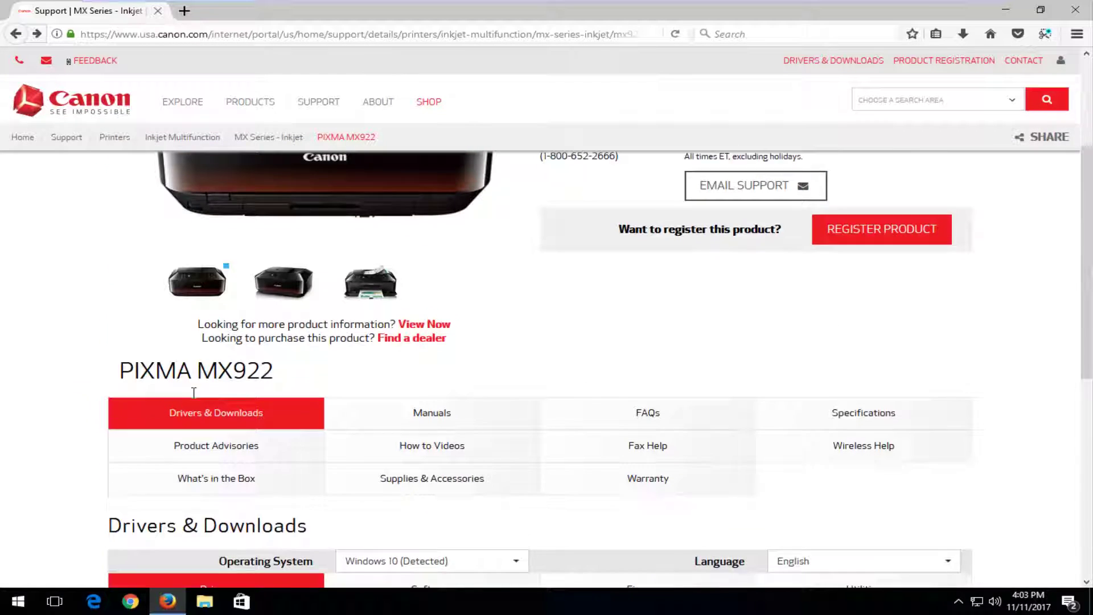
pyautogui.scroll(3, 193, 393)
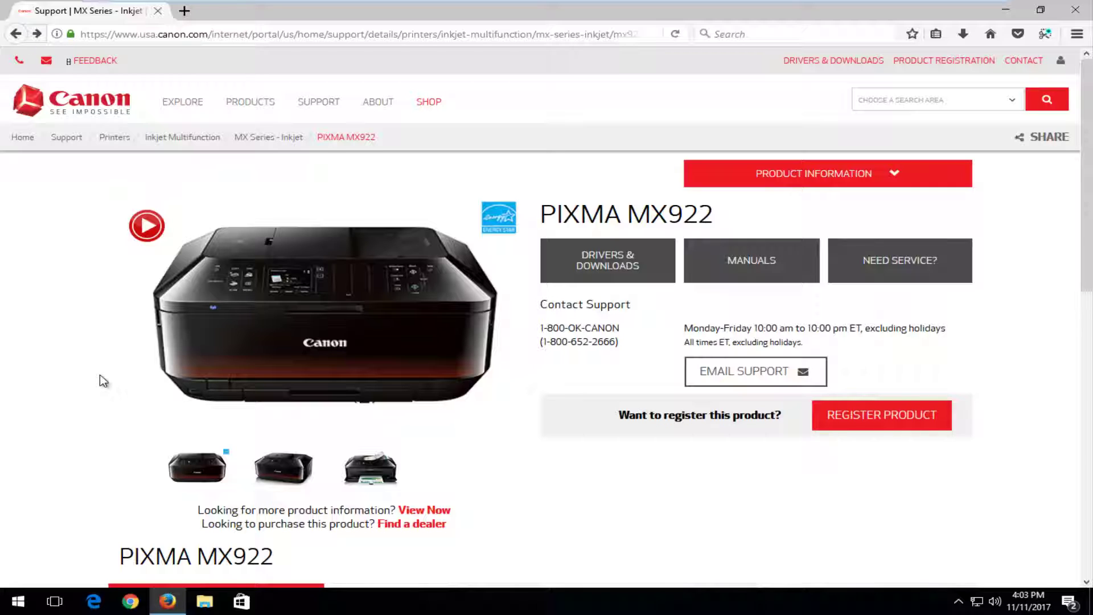
pyautogui.scroll(-1, 114, 381)
pyautogui.scroll(1, 118, 381)
# Open a new browser tab and load the Google homepage.
pyautogui.click(184, 11)
pyautogui.hotkey('ctrl', 'Tab')
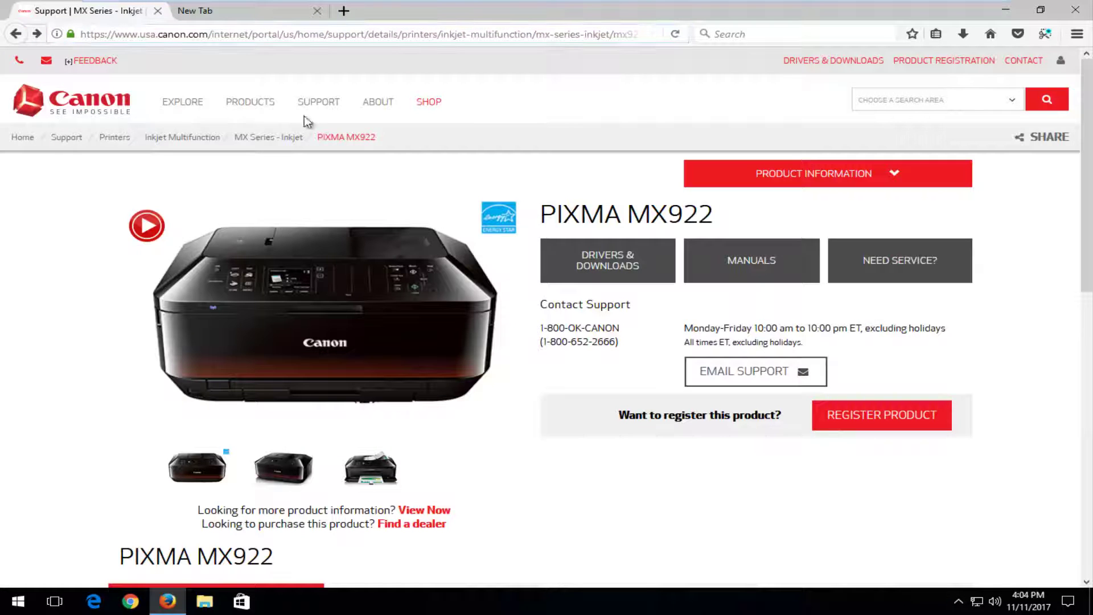
pyautogui.click(235, 13)
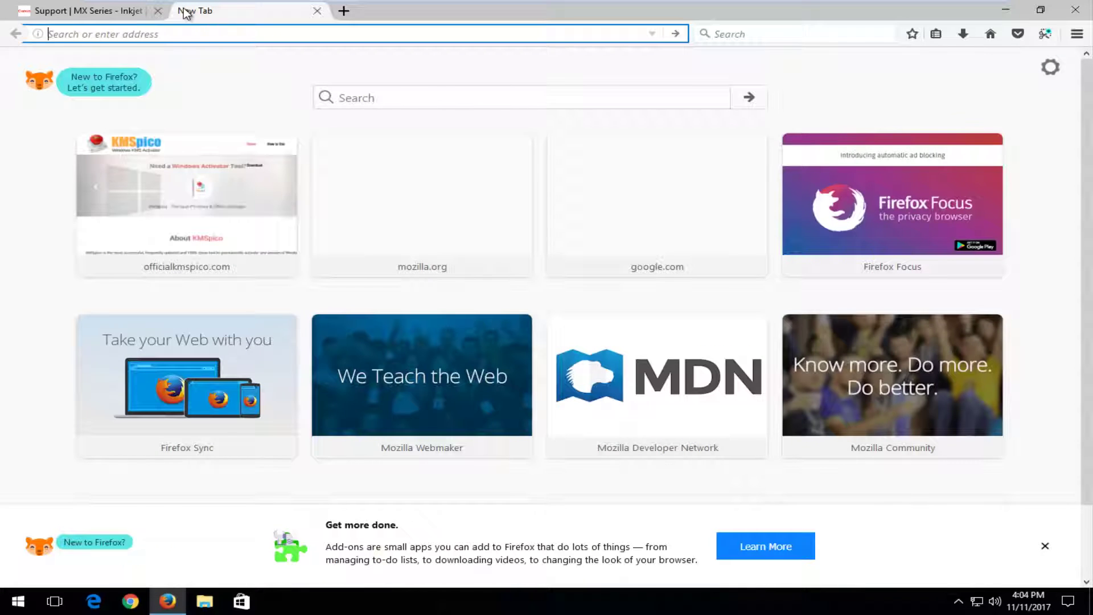
pyautogui.write('google.com/')
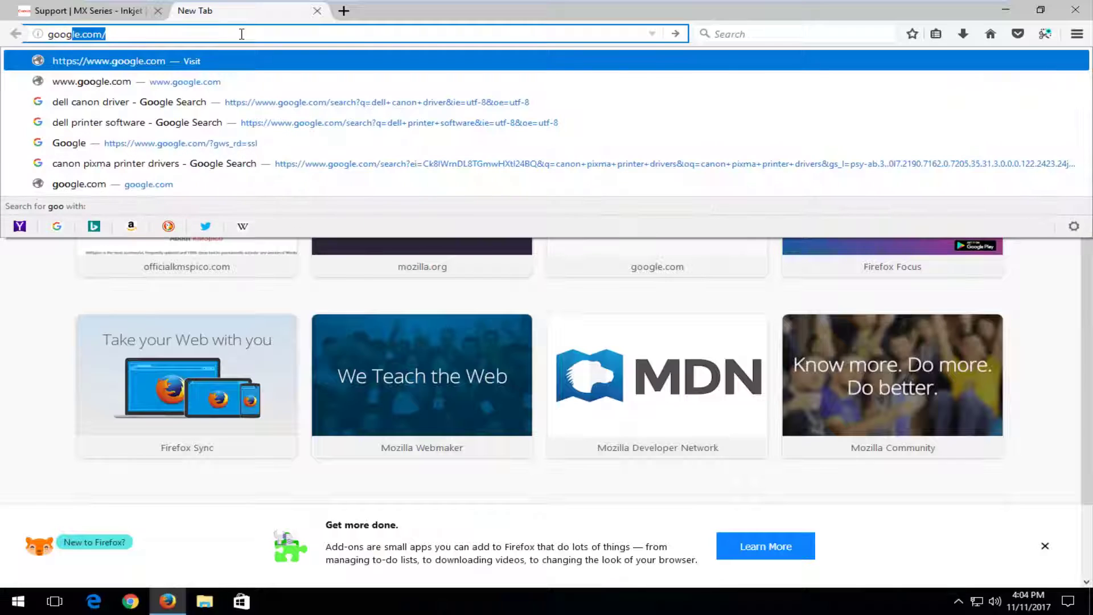
pyautogui.press('Return')
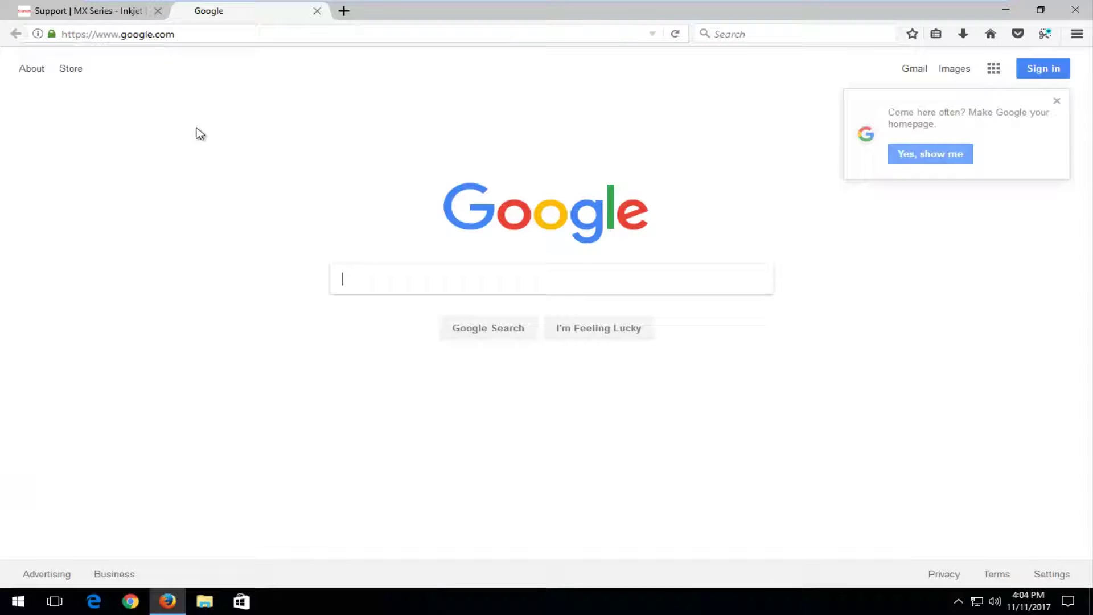
# Search Google for 'canon printer drivers'.
pyautogui.write('canon ')
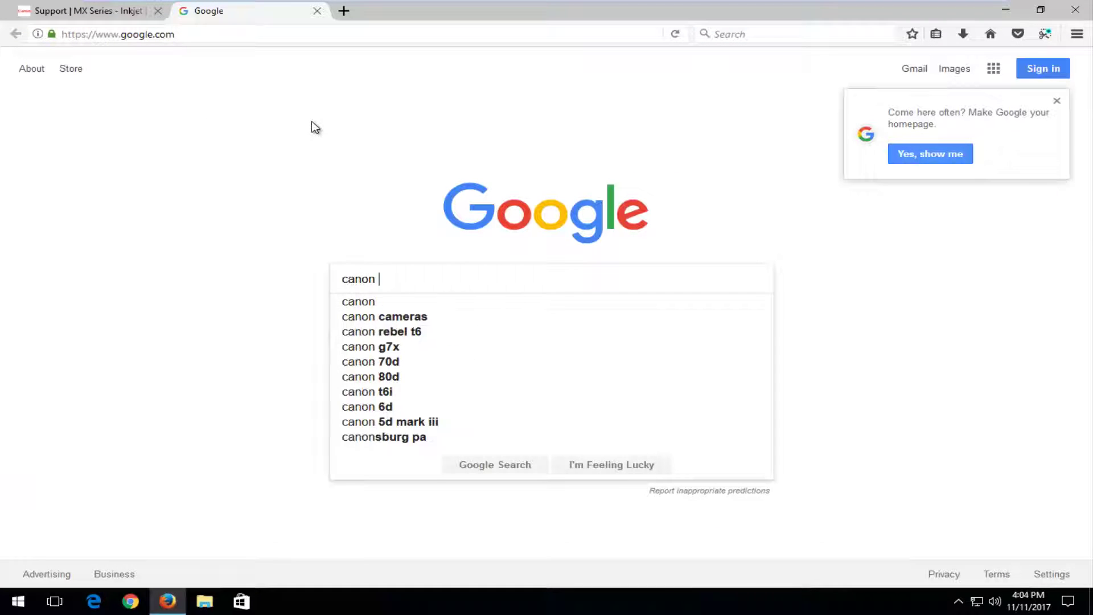
pyautogui.write('printer drivers')
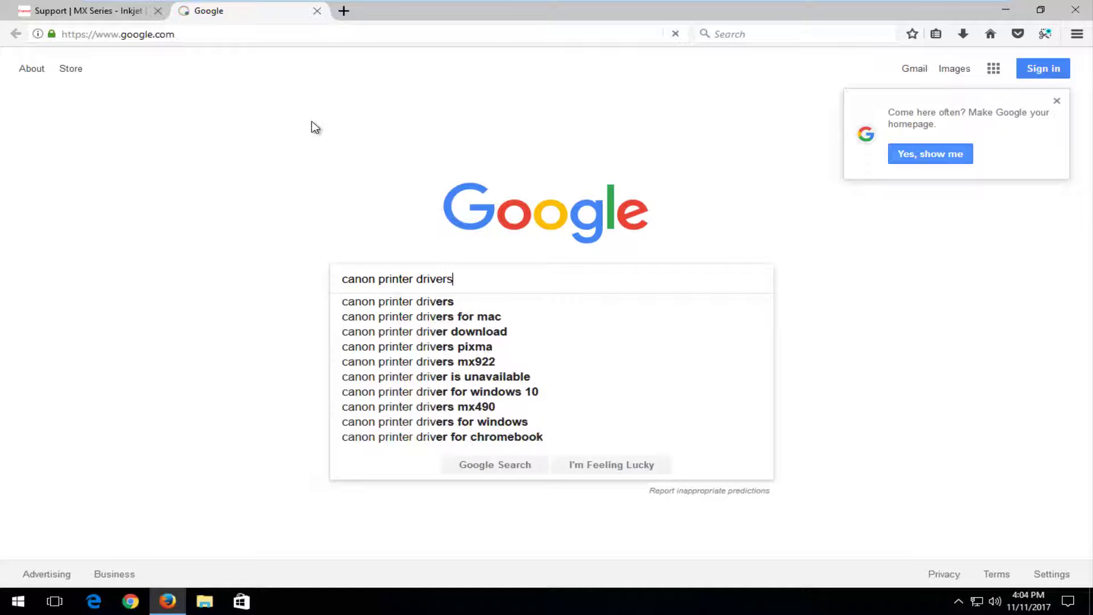
pyautogui.press('Return')
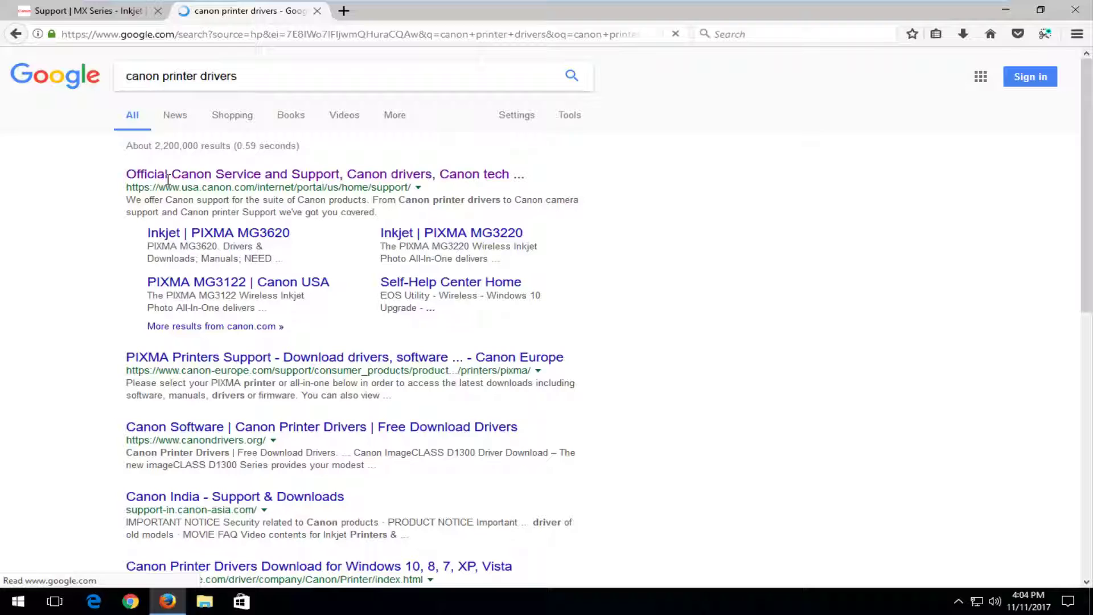
pyautogui.moveTo(193, 187); pyautogui.dragTo(234, 186)
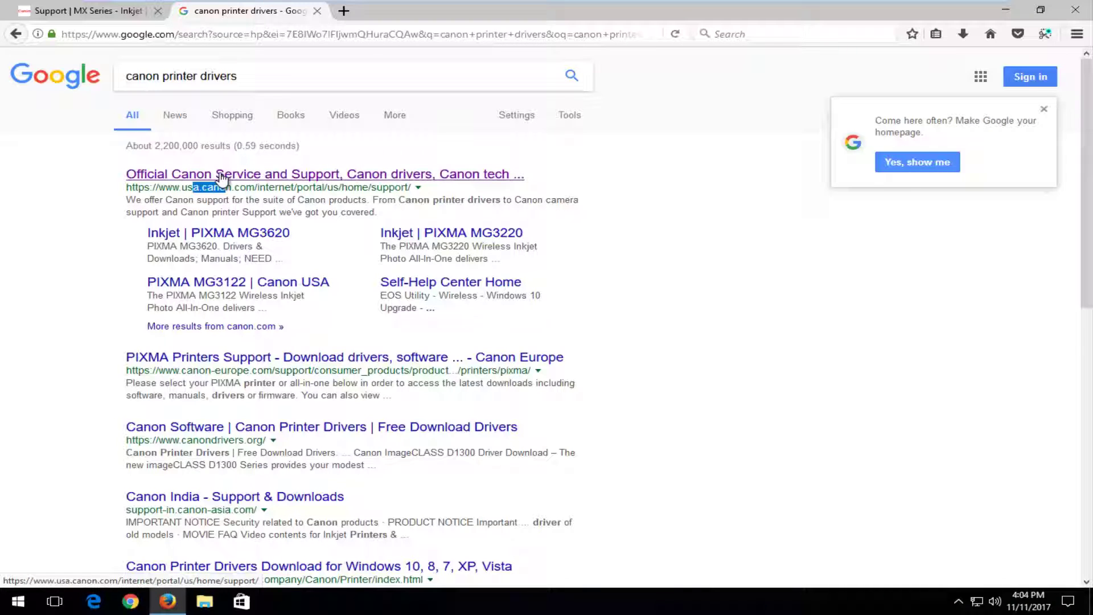
# Open Canon's official Get Product Support page from the Google results.
pyautogui.click(222, 176)
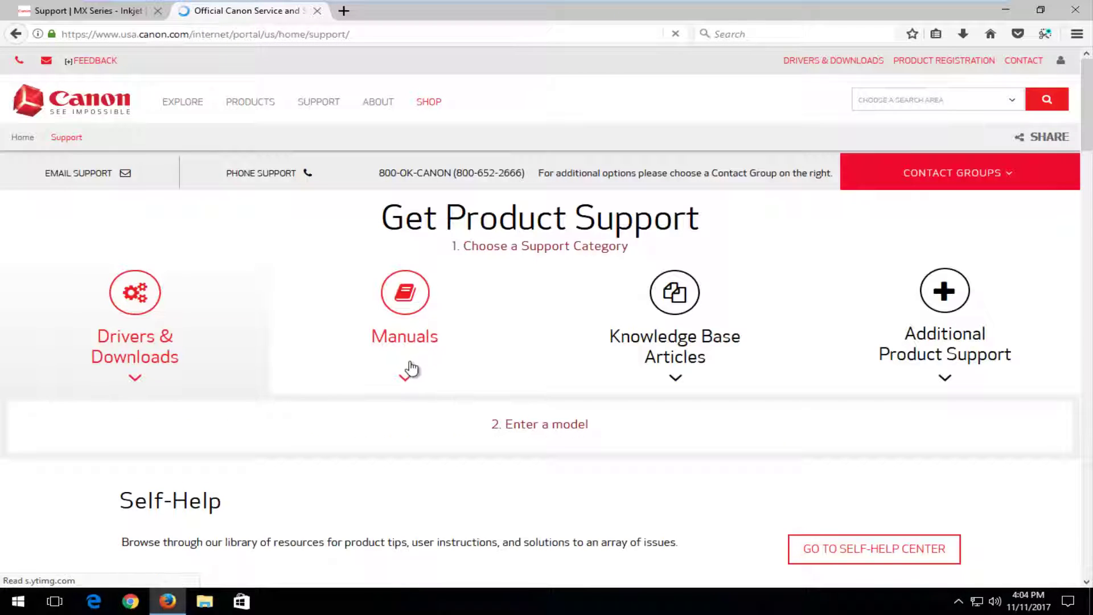
pyautogui.scroll(-2, 398, 390)
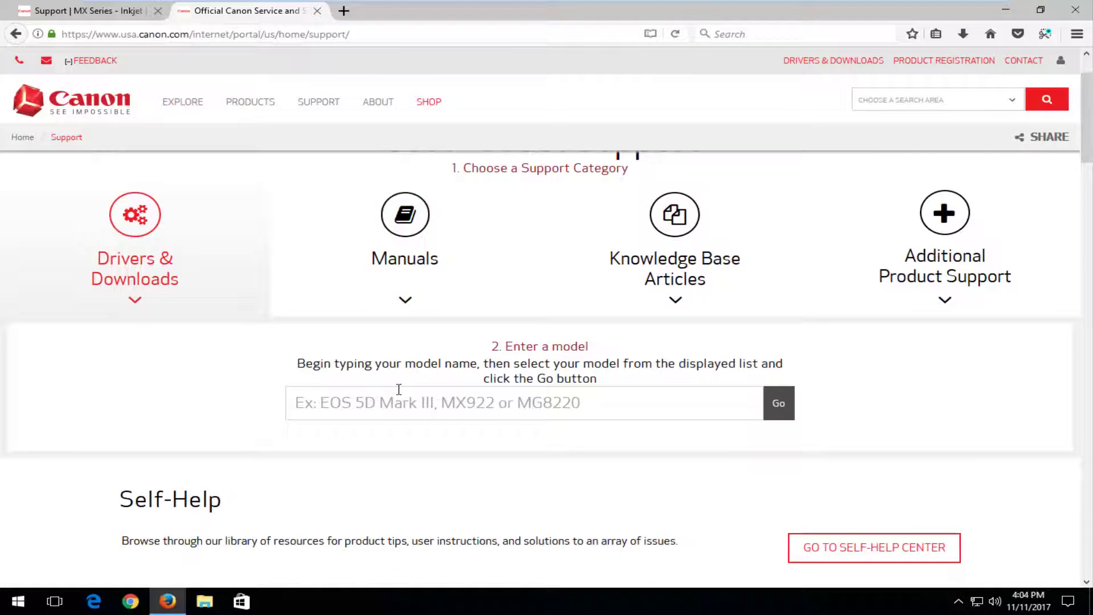
pyautogui.scroll(2, 483, 437)
pyautogui.click(443, 479)
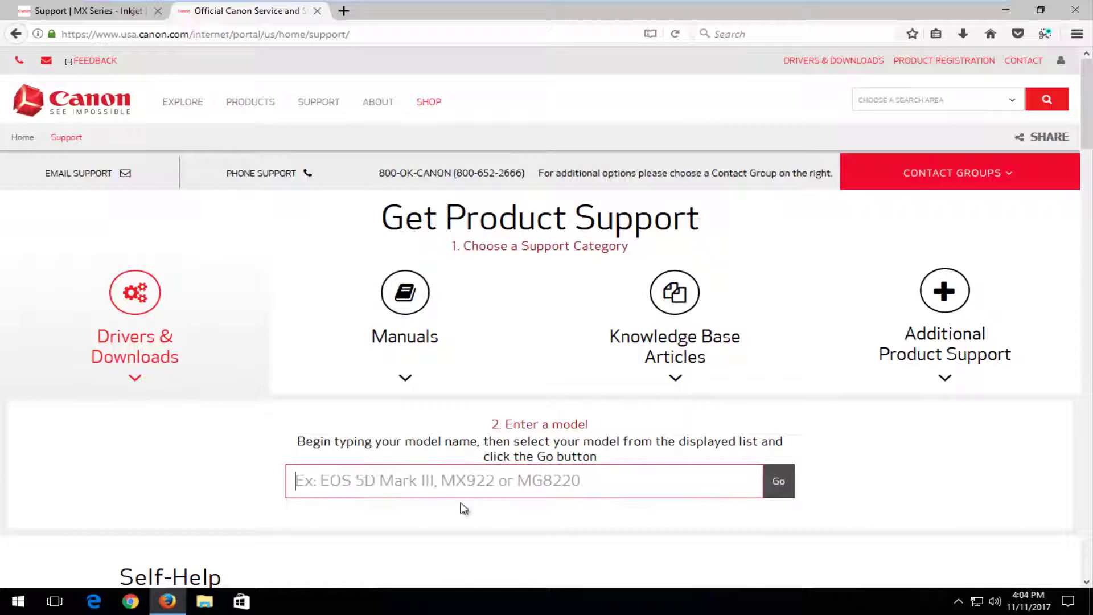
pyautogui.click(122, 10)
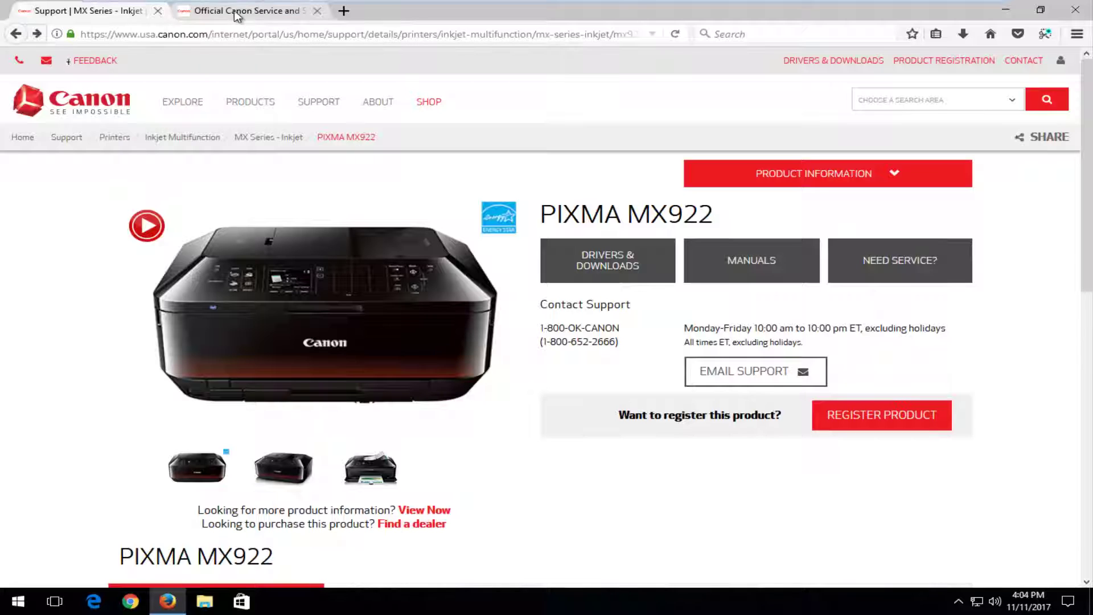
pyautogui.click(250, 10)
# Enter 'mx2' as the model, pick PIXMA MX310, then return to the MX922 tab.
pyautogui.write('mx')
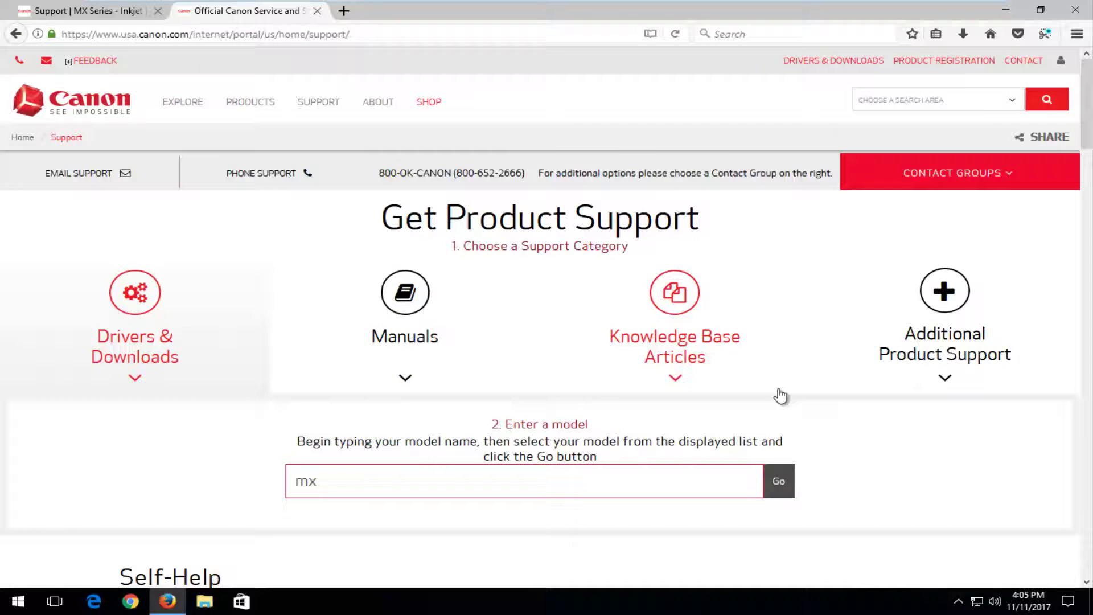
pyautogui.scroll(-2, 620, 407)
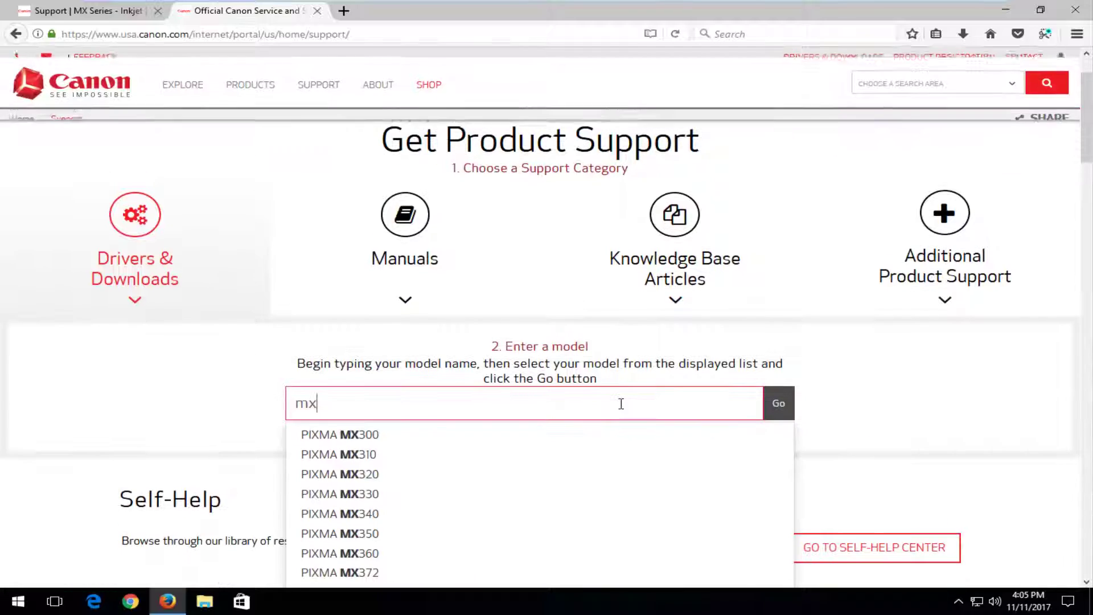
pyautogui.write('2')
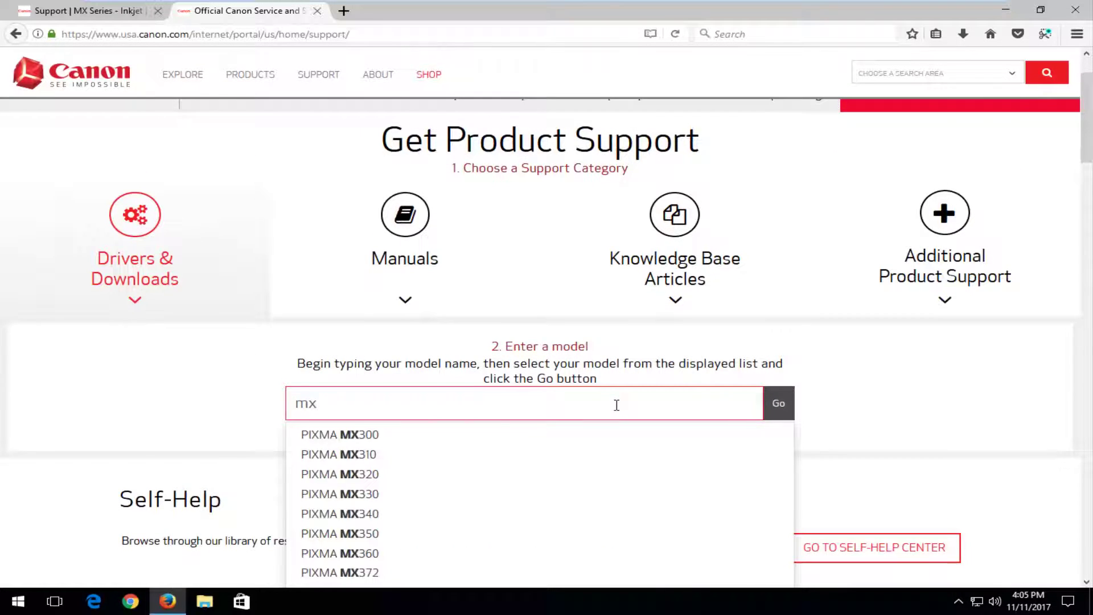
pyautogui.scroll(-2, 616, 405)
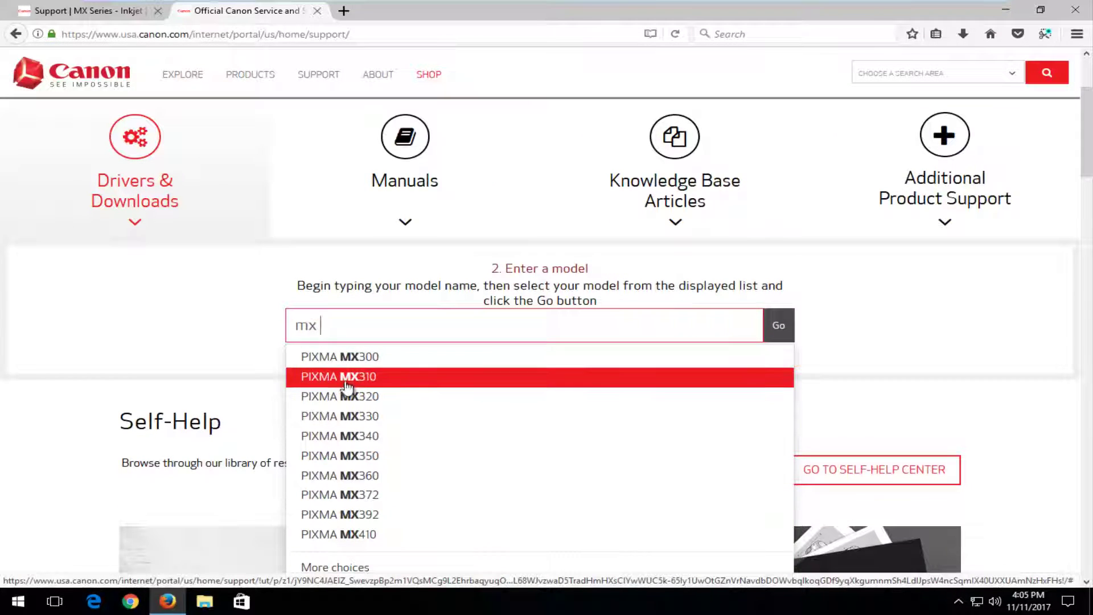
pyautogui.click(347, 387)
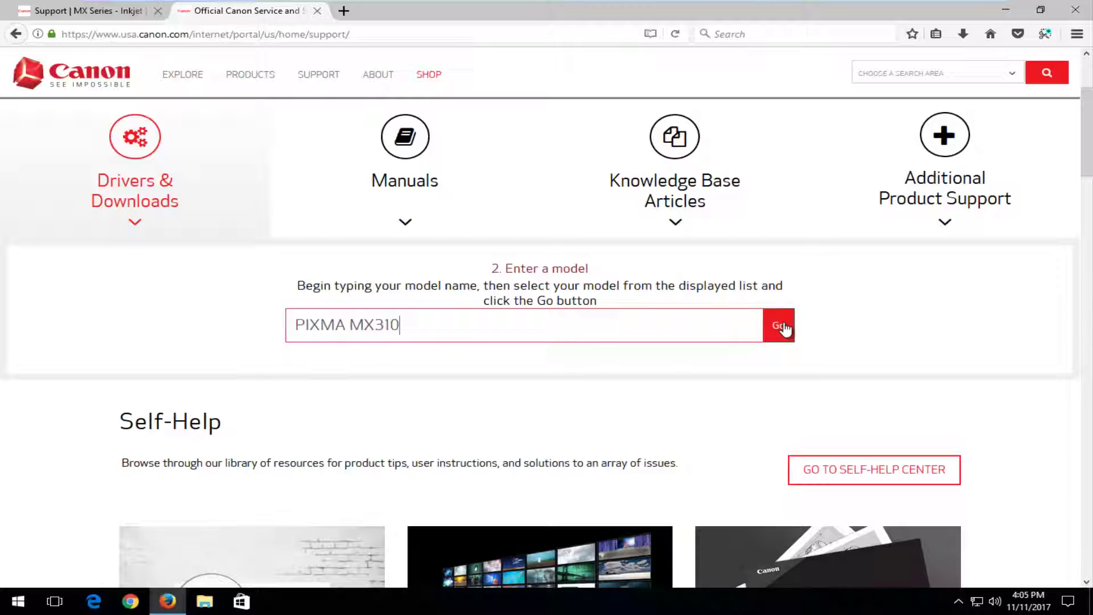
pyautogui.click(91, 12)
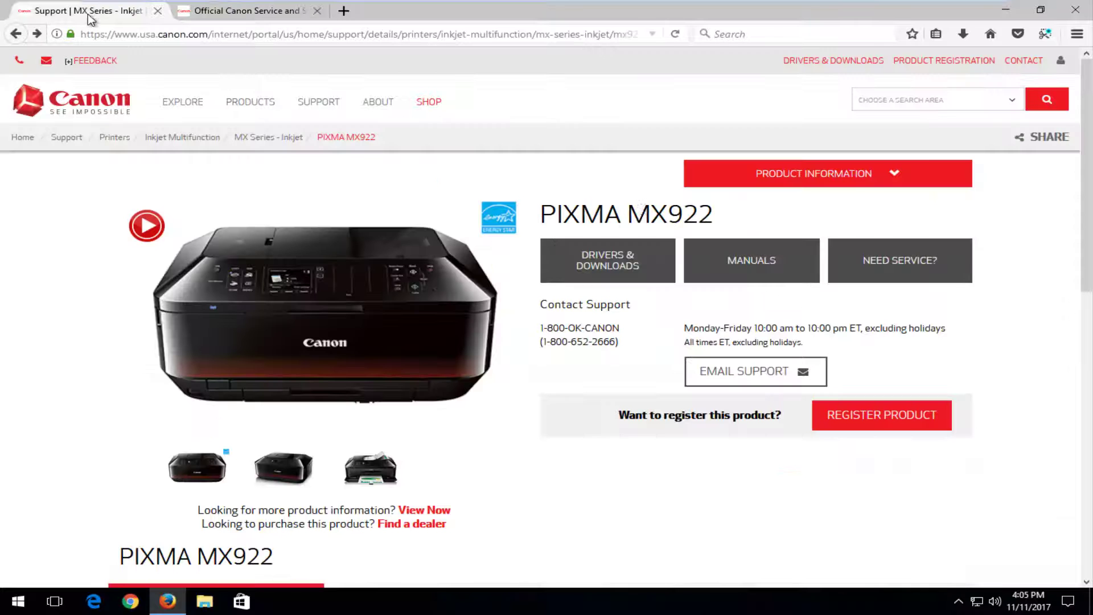
# Save the MX920 series MP Drivers Ver.1.01 installer and close the download instructions overlay.
pyautogui.click(622, 254)
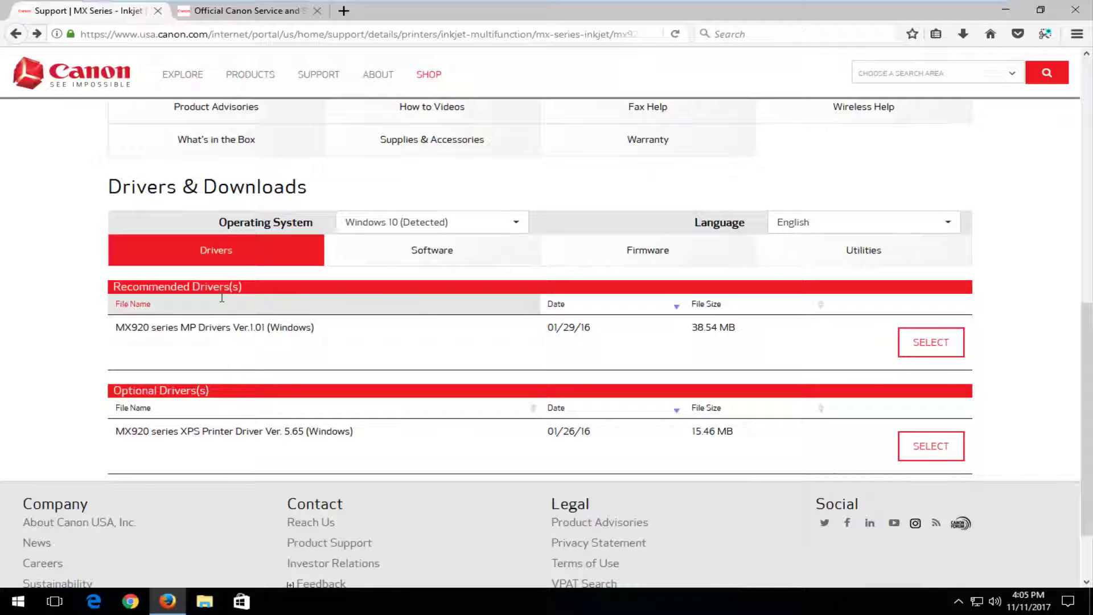
pyautogui.click(929, 344)
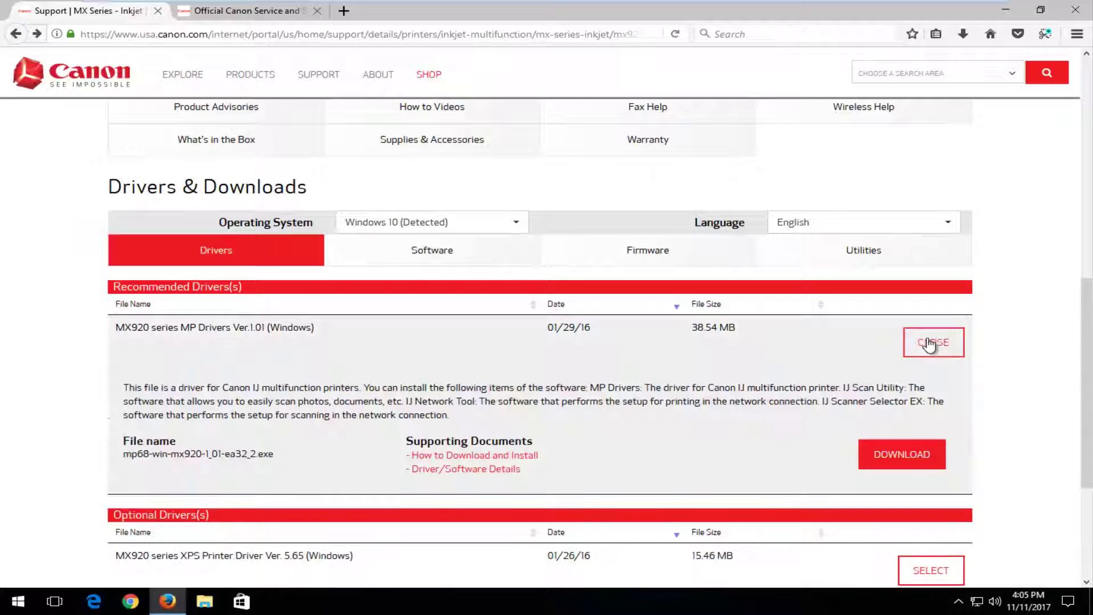
pyautogui.click(896, 455)
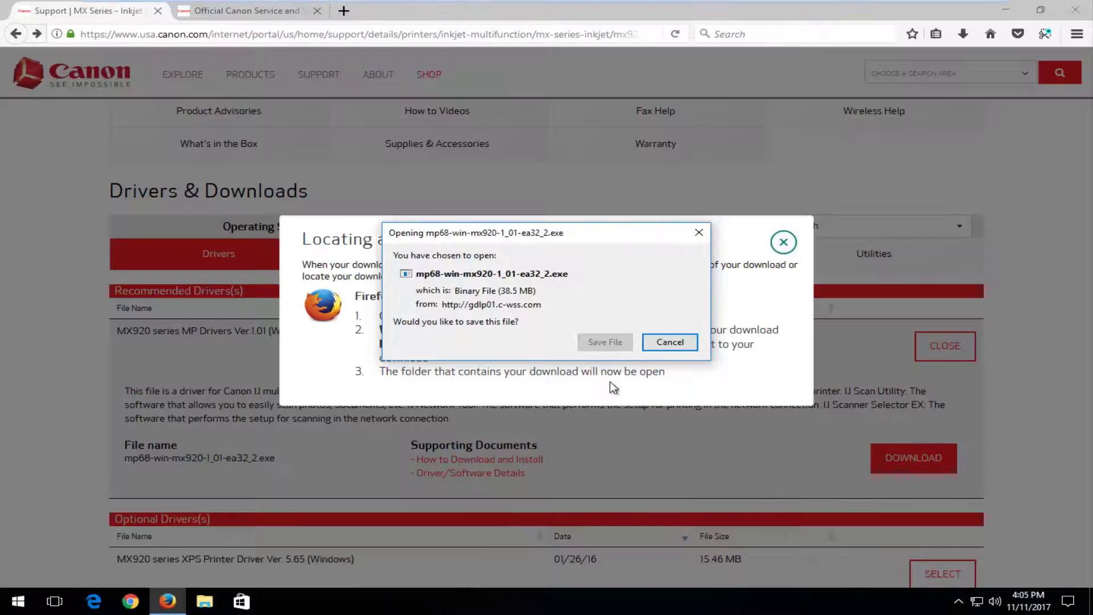
pyautogui.click(589, 346)
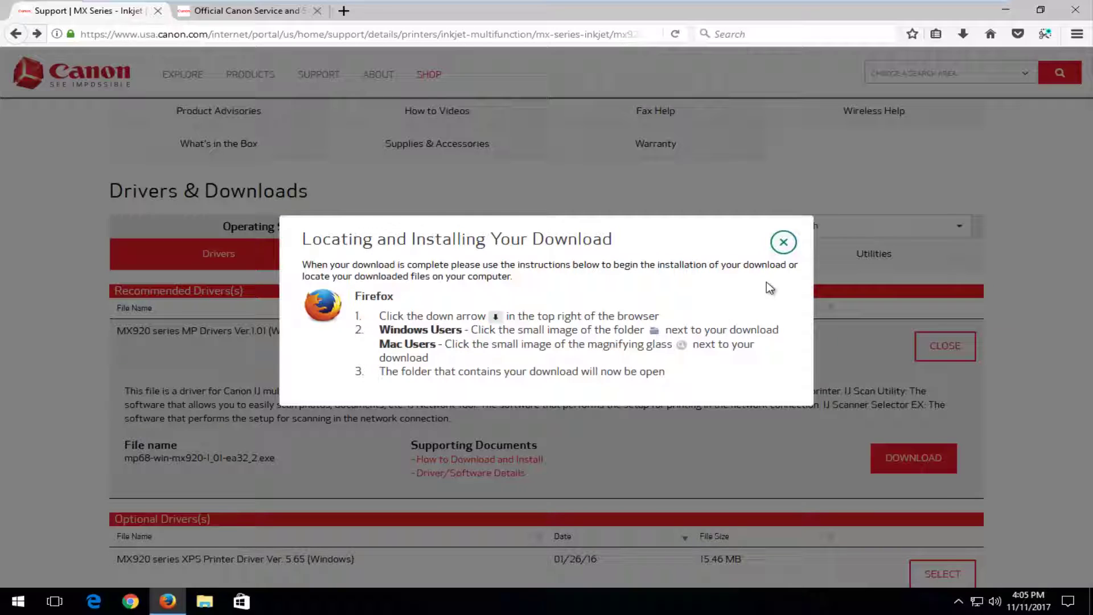
pyautogui.click(783, 242)
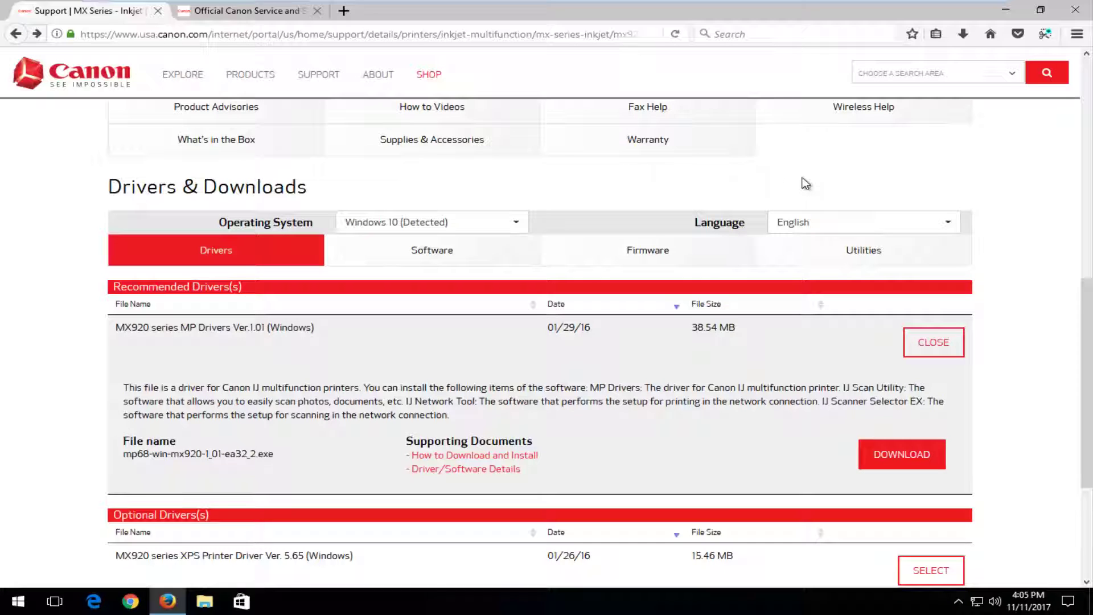
# Cancel the duplicate download and run the completed mp68 MX920 driver installer.
pyautogui.click(962, 36)
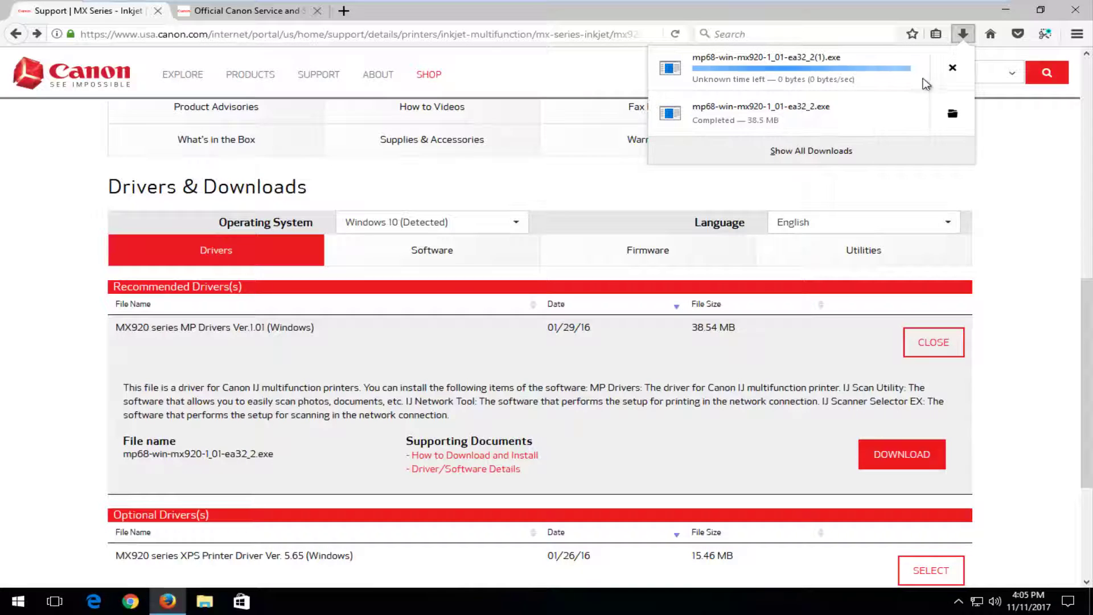
pyautogui.click(952, 68)
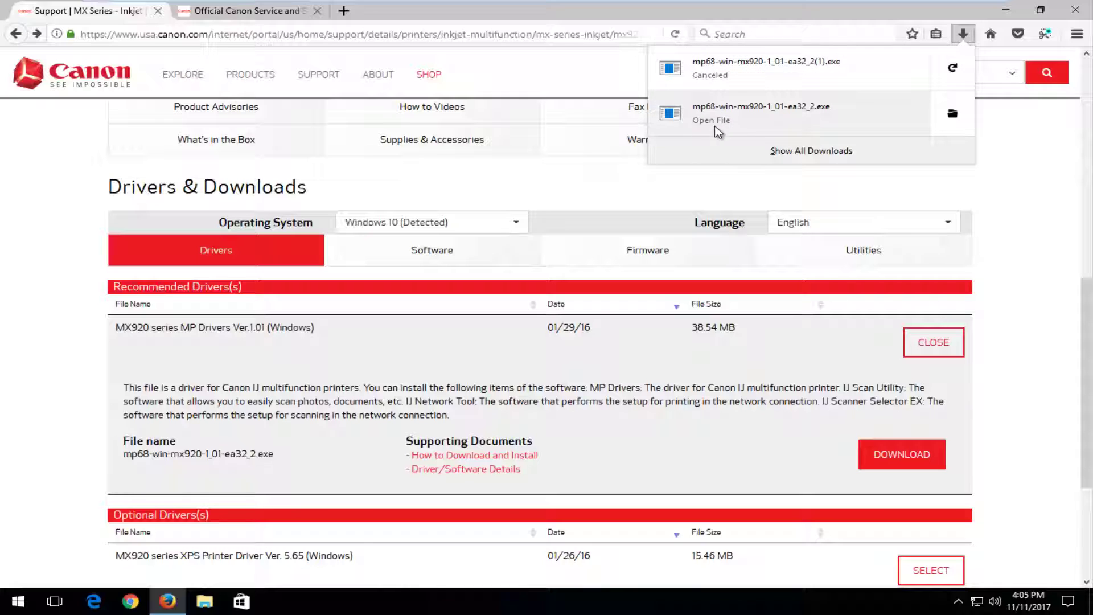
pyautogui.click(741, 120)
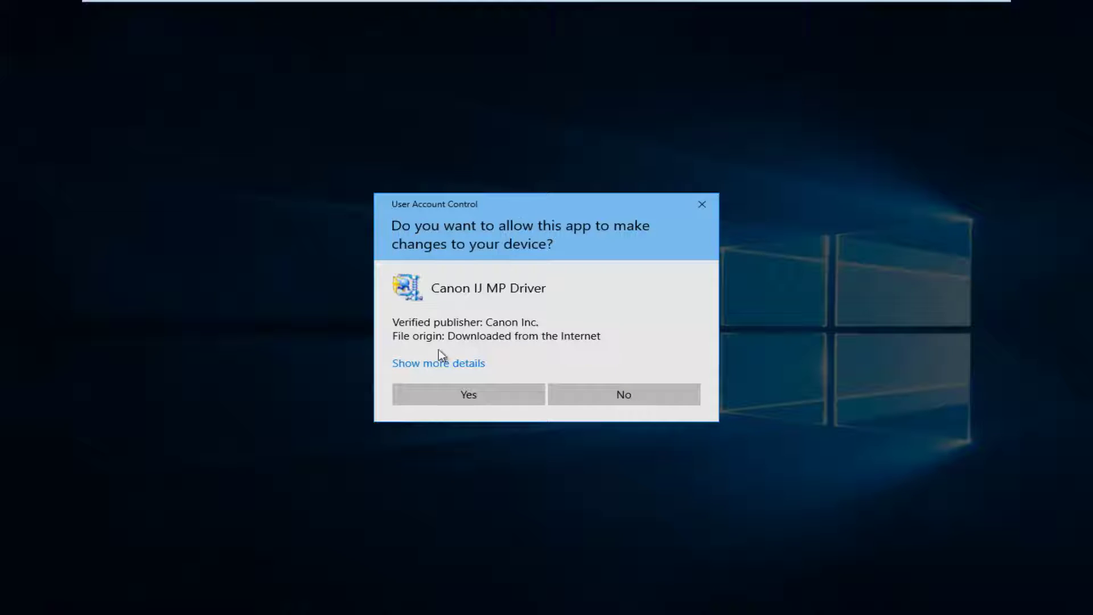
# Allow the installer to run, keep USA, Canada, Latin America residence, and accept the license.
pyautogui.click(433, 395)
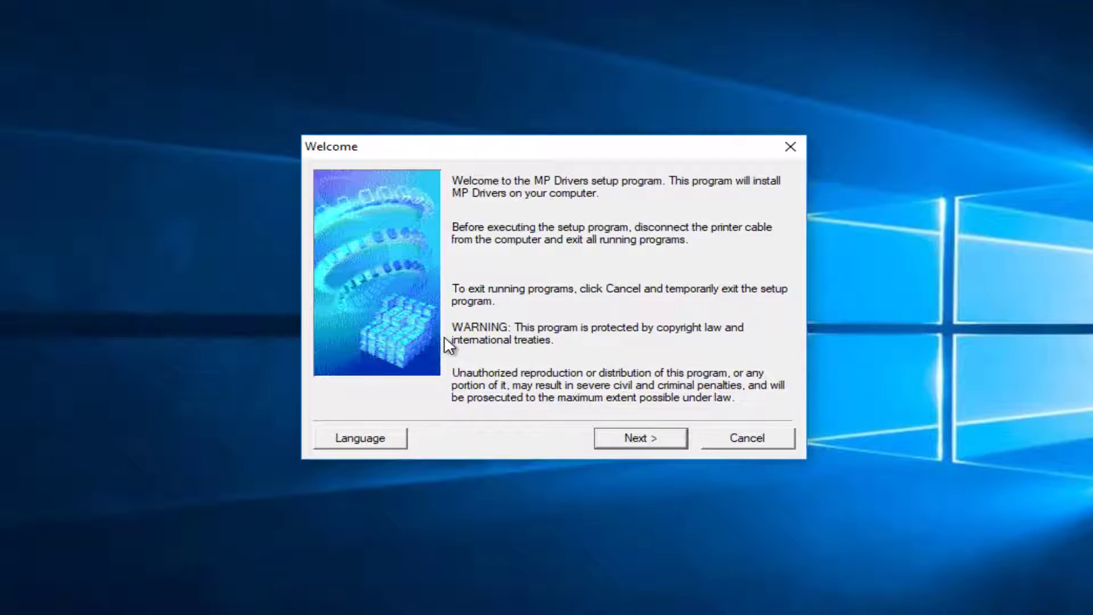
pyautogui.click(647, 442)
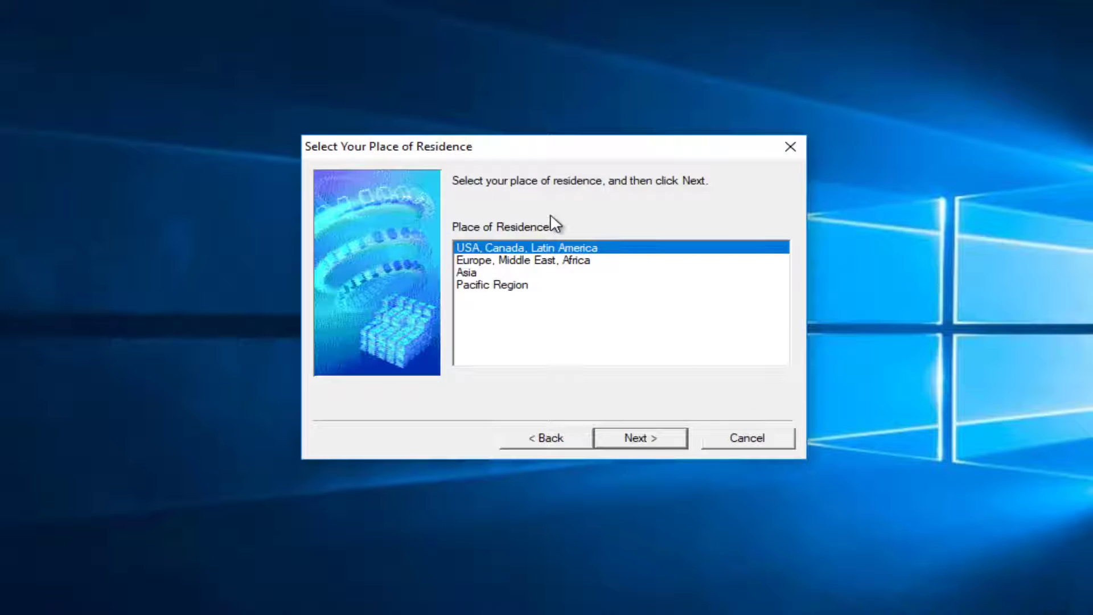
pyautogui.click(632, 437)
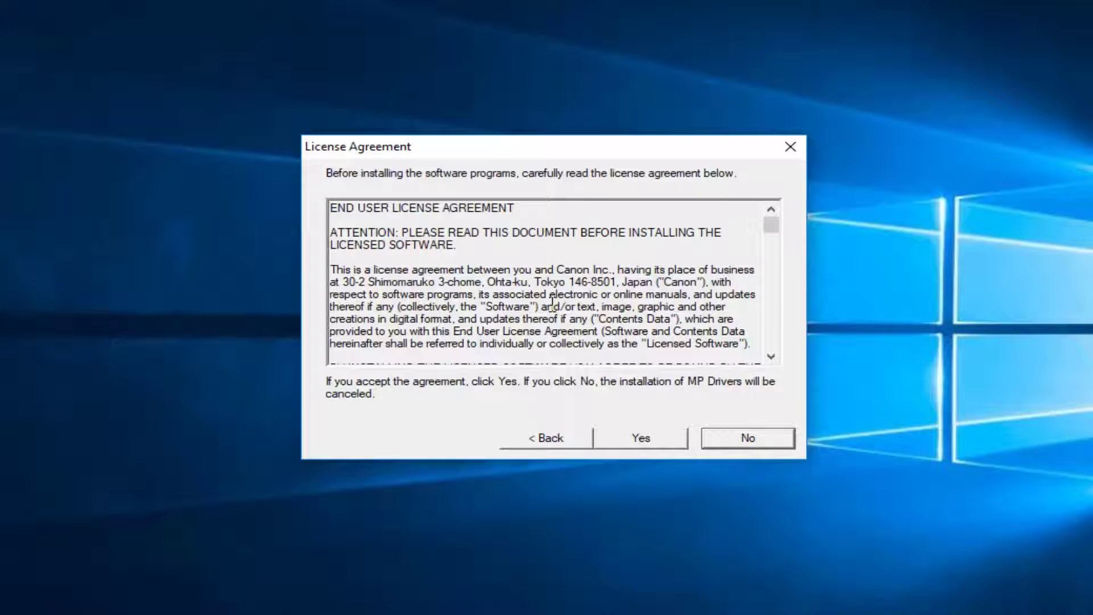
pyautogui.click(664, 438)
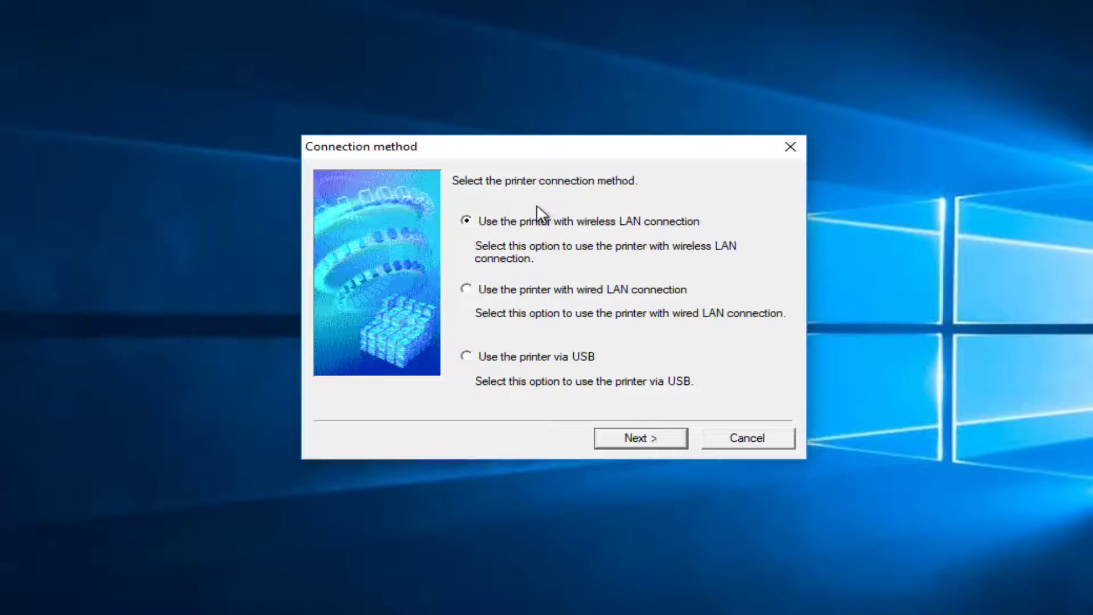
# Continue with wireless LAN, then choose to set up the network connection via USB.
pyautogui.click(630, 441)
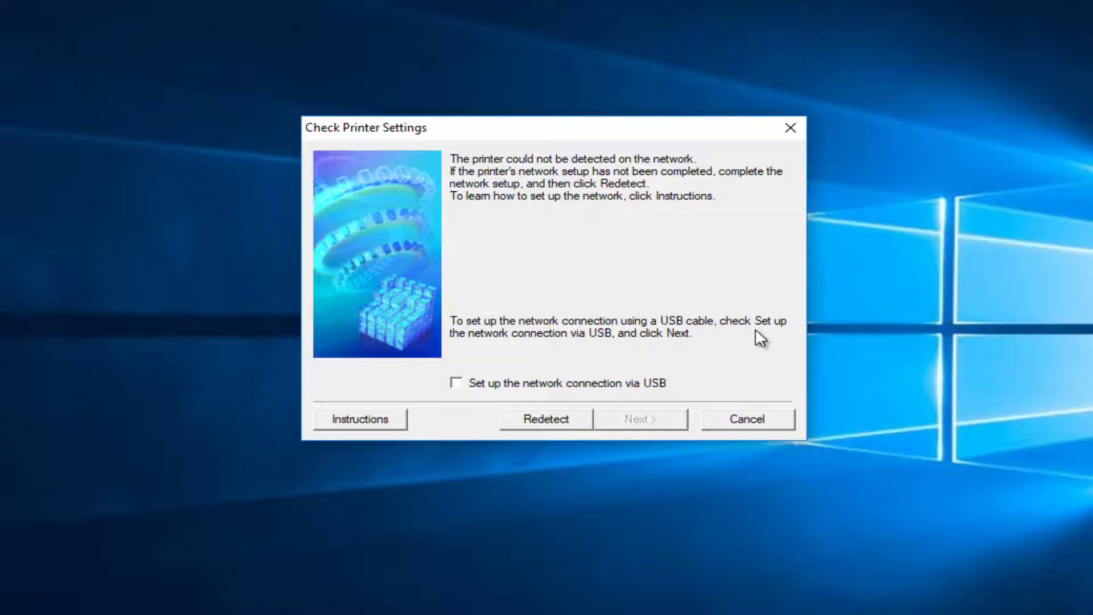
pyautogui.click(456, 385)
pyautogui.click(630, 424)
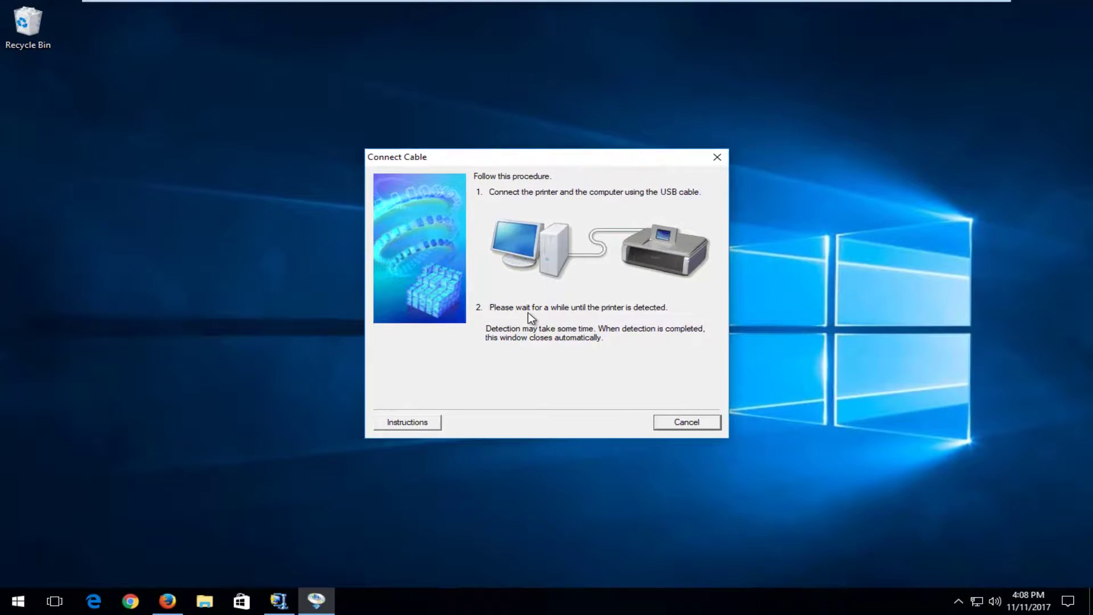
pyautogui.click(21, 607)
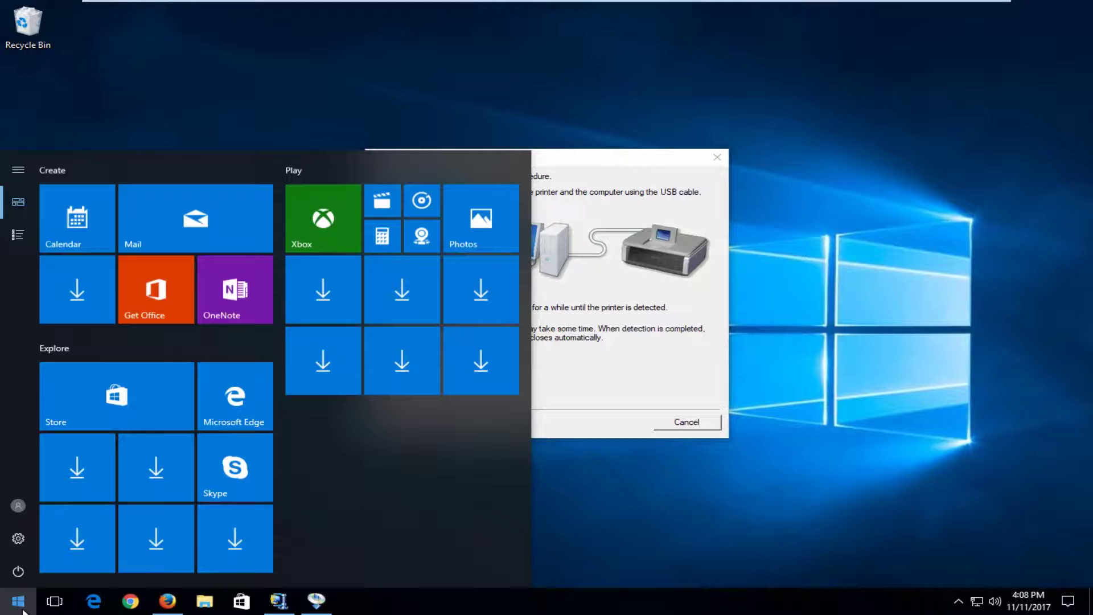
pyautogui.write('printer and')
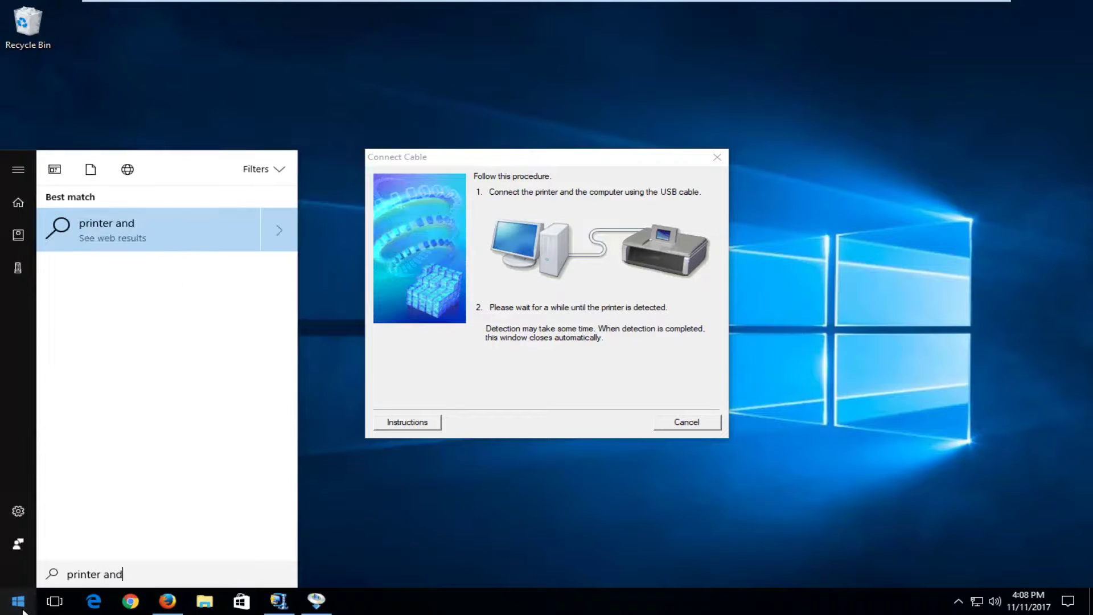
pyautogui.press('BackSpace')
pyautogui.press('BackSpace')
pyautogui.press('BackSpace')
pyautogui.press('BackSpace')
pyautogui.write('s')
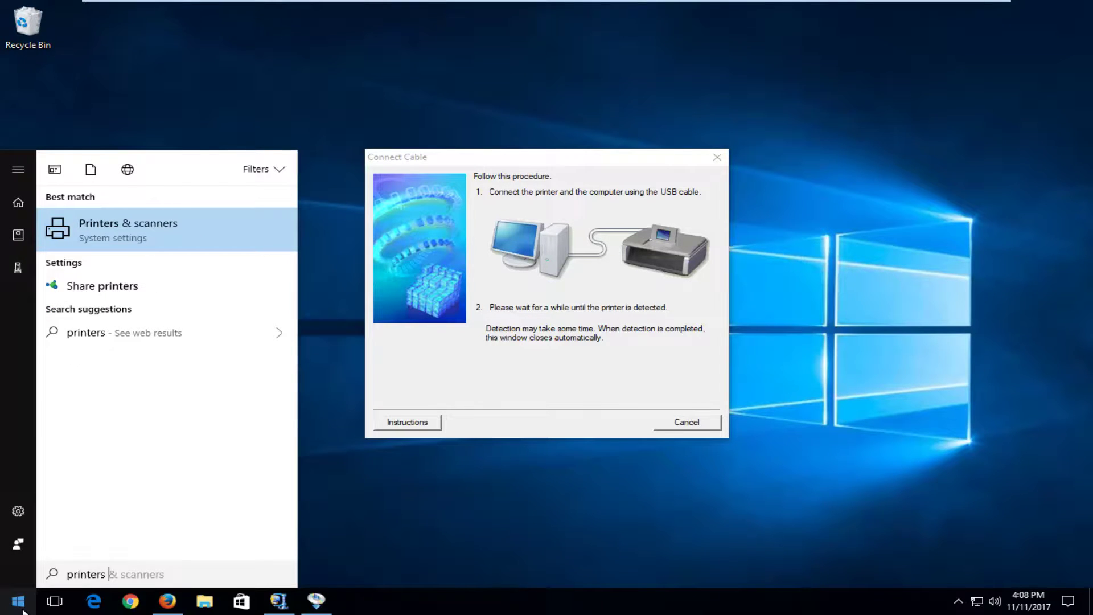
pyautogui.click(129, 226)
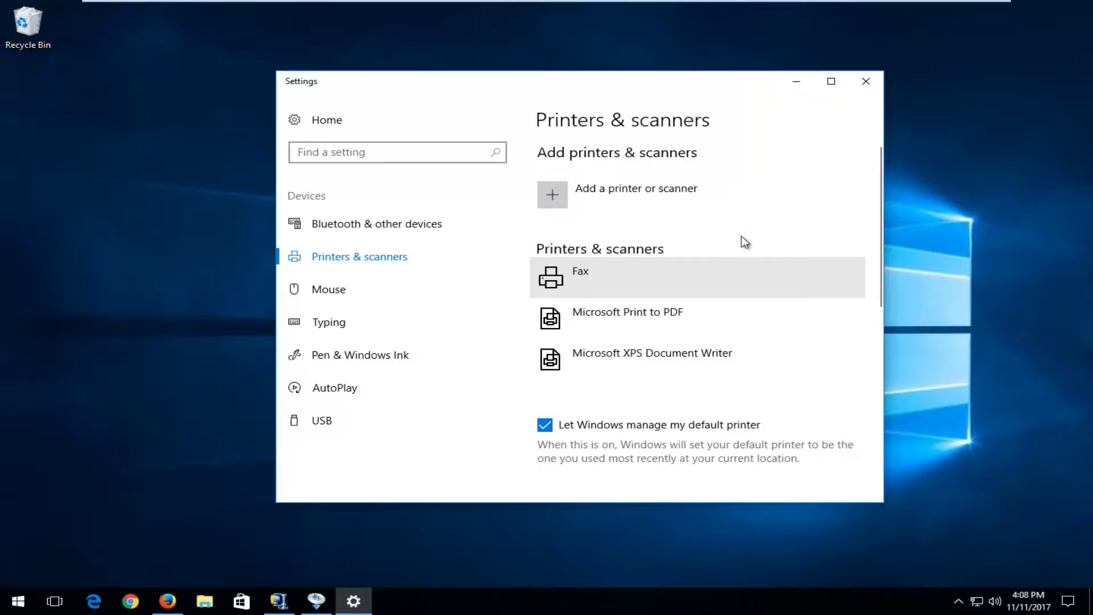
pyautogui.scroll(-5, 700, 250)
pyautogui.scroll(5, 683, 291)
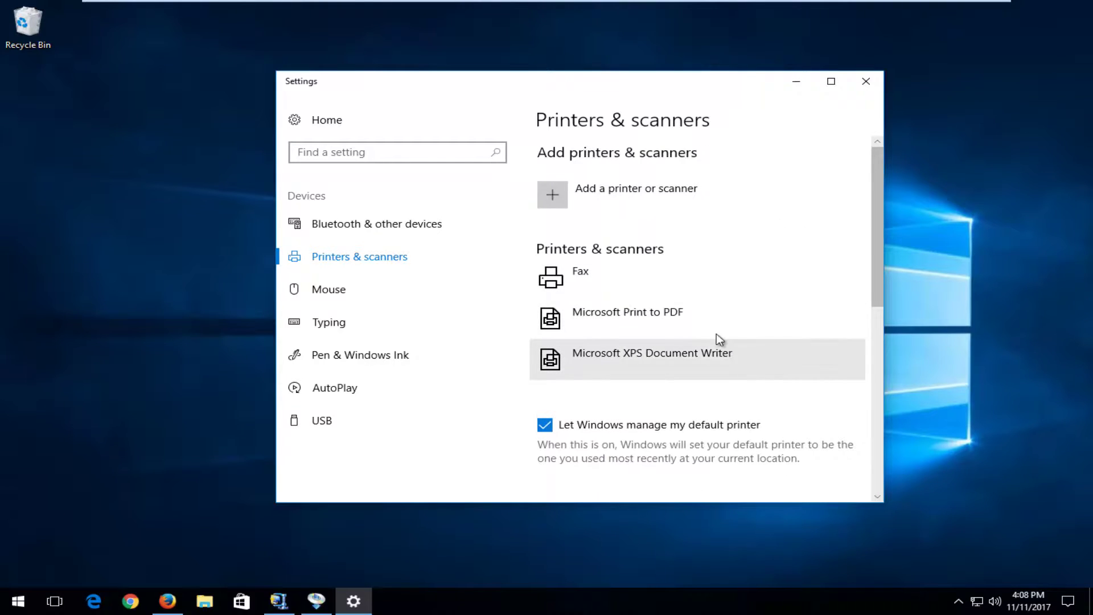
pyautogui.click(610, 277)
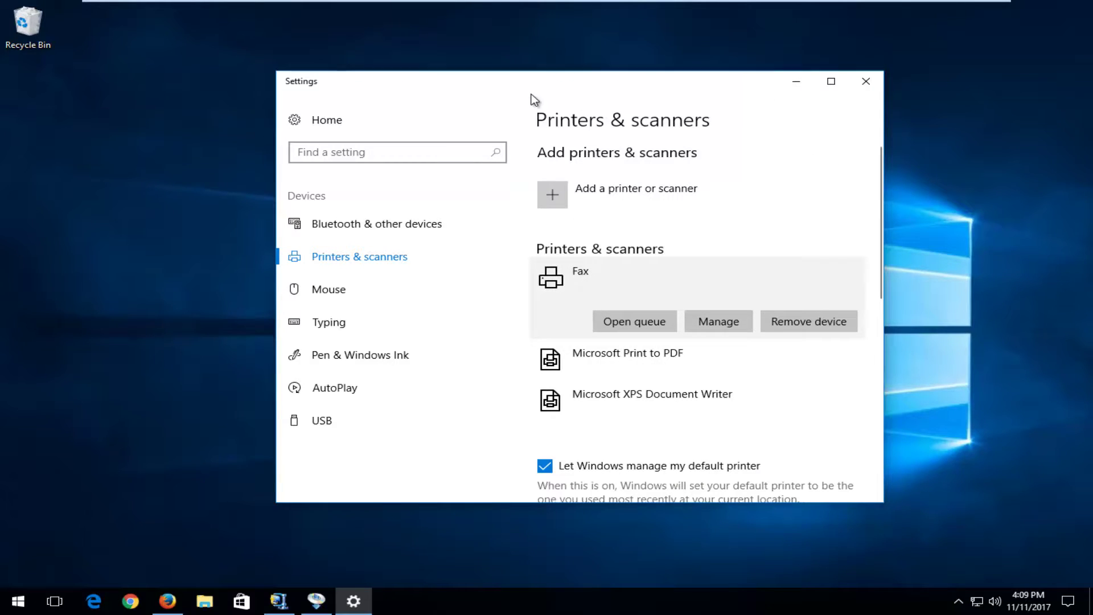
pyautogui.moveTo(532, 97); pyautogui.dragTo(506, 103)
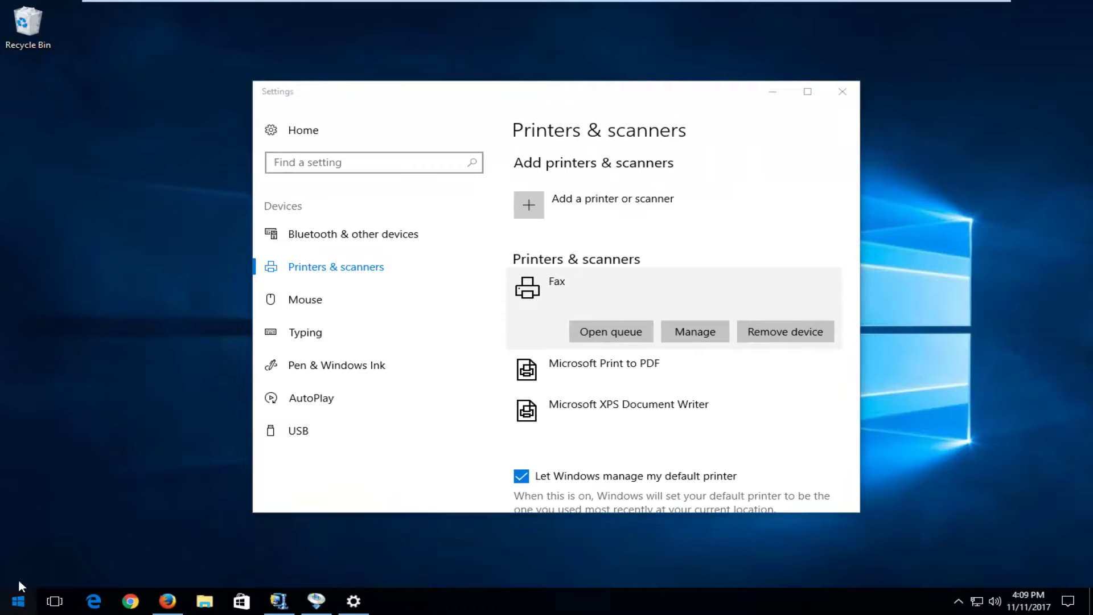
pyautogui.click(18, 600)
pyautogui.click(811, 122)
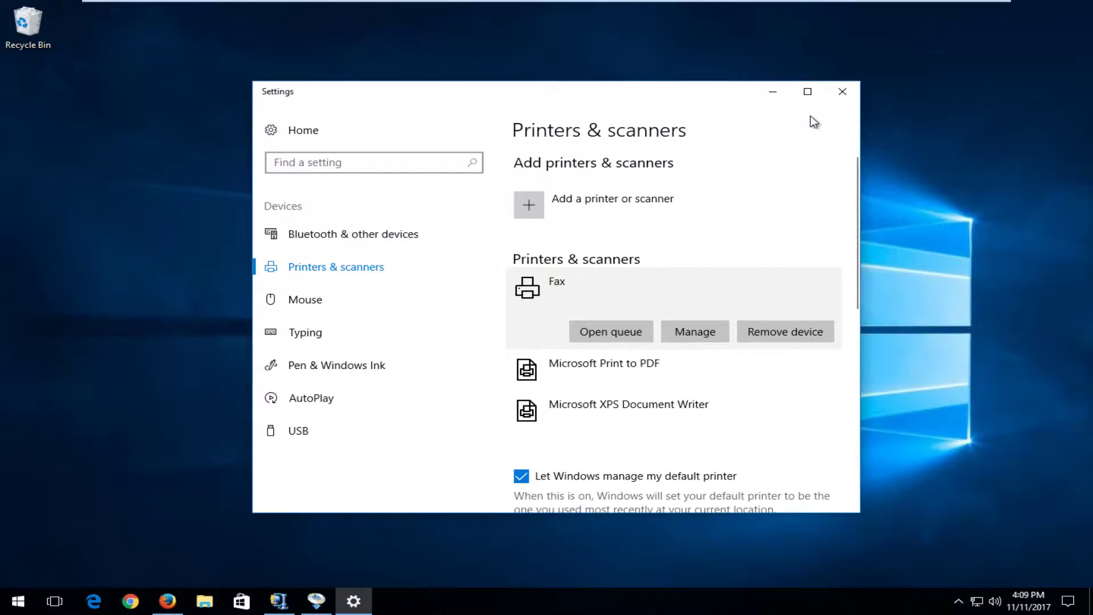
pyautogui.click(843, 91)
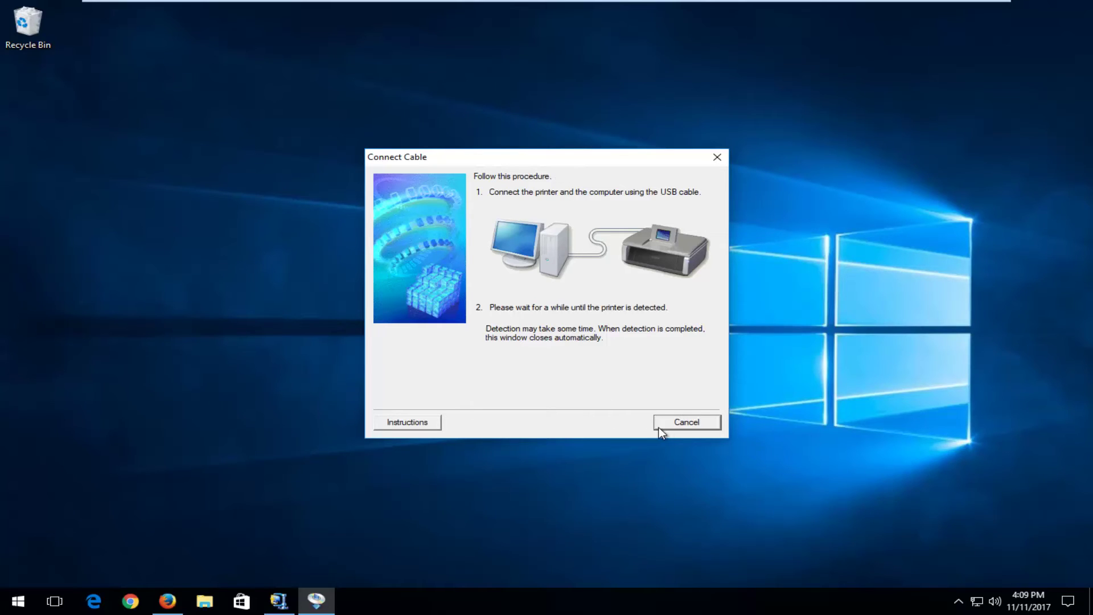
# Cancel and confirm cancelling the driver installation, then cancel the WinZip Self-Extractor.
pyautogui.click(678, 428)
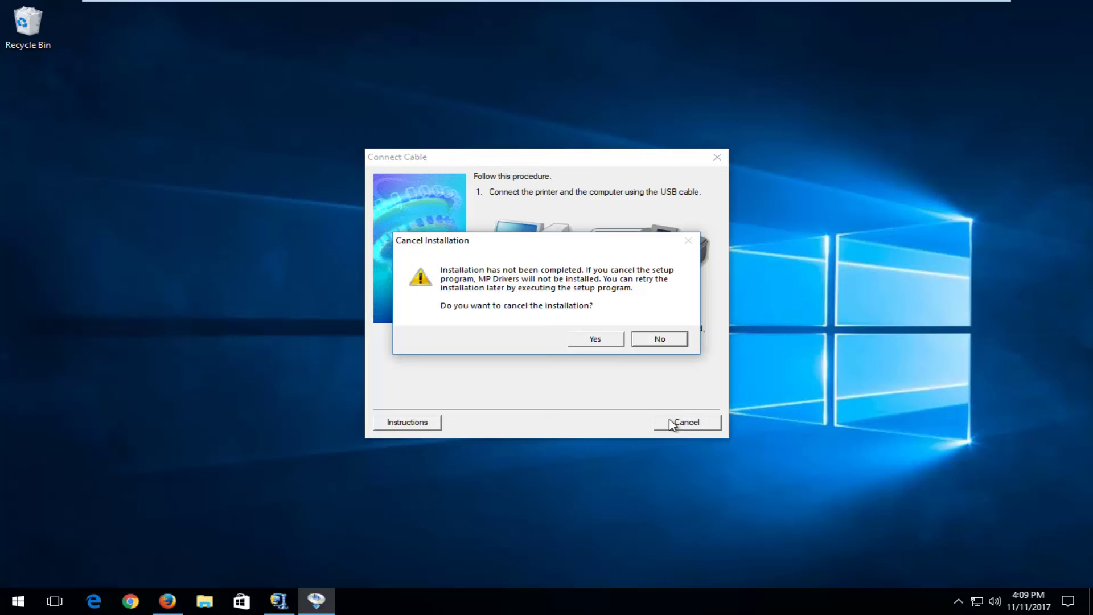
pyautogui.click(597, 340)
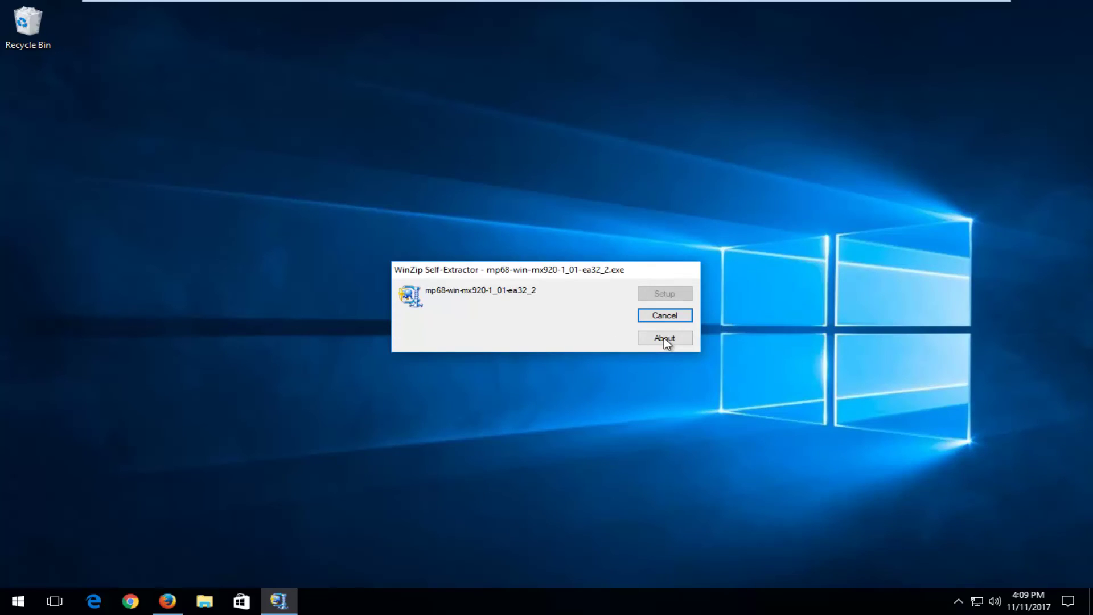
pyautogui.click(669, 319)
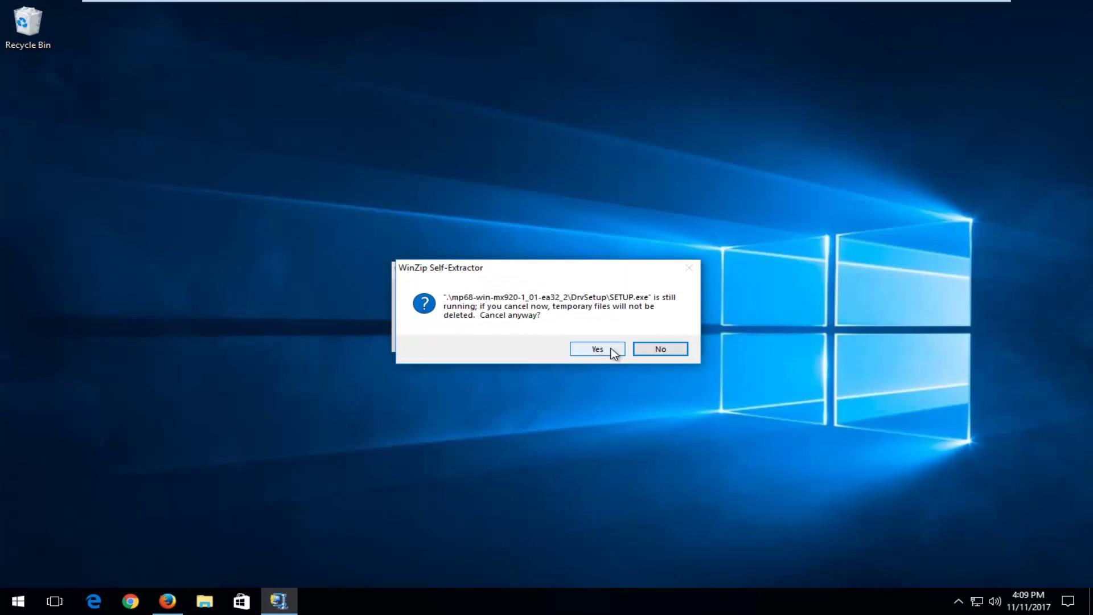